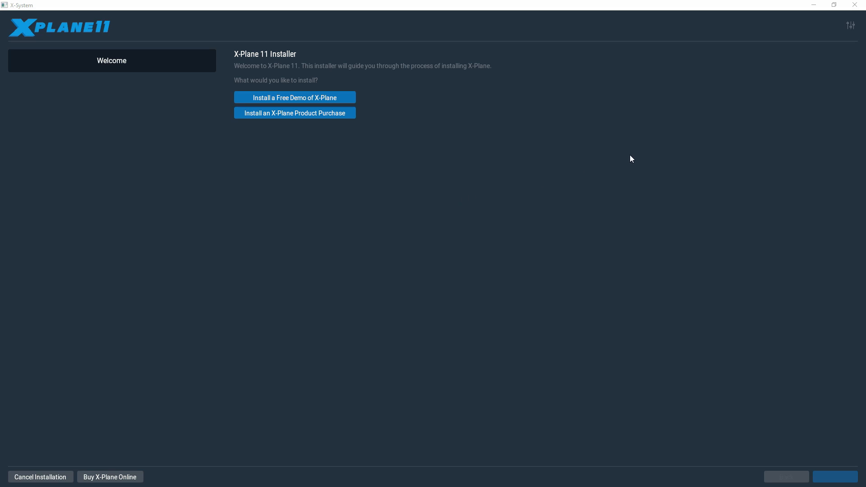
Set the installer settings to download X-Plane for the Windows operating system.
{"action": "left_click", "coordinate": [850, 26]}
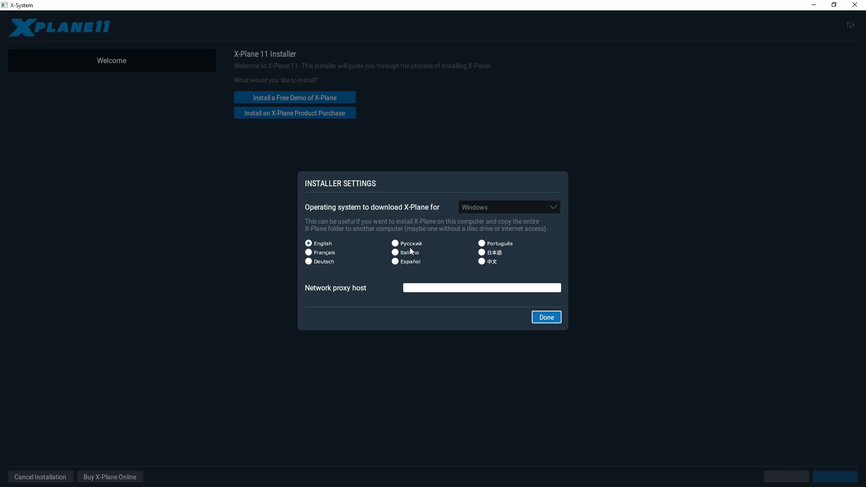
{"action": "left_click", "coordinate": [556, 208]}
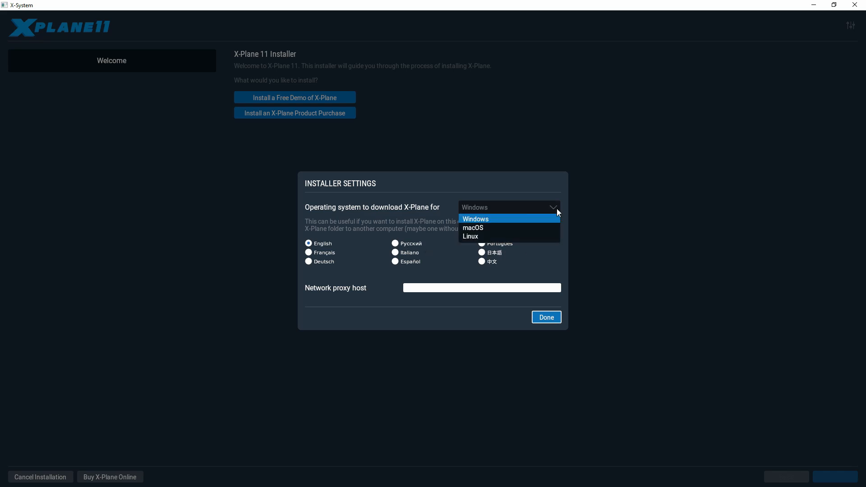
{"action": "left_click", "coordinate": [497, 220]}
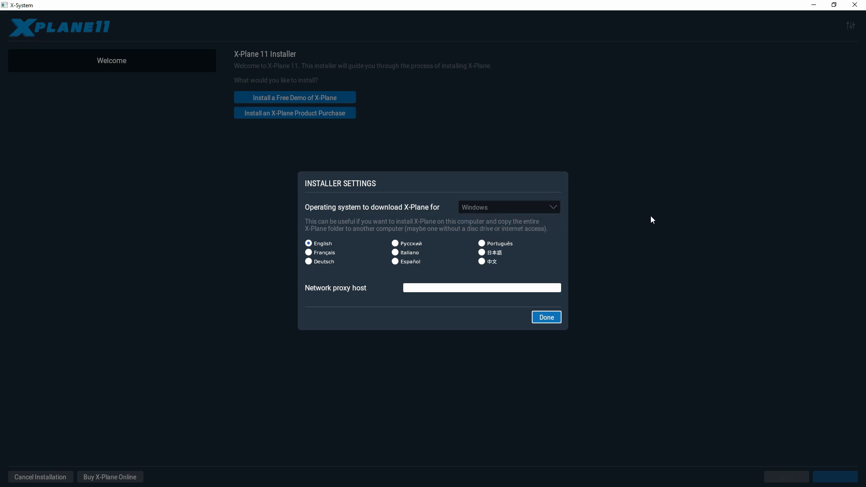
{"action": "left_click", "coordinate": [546, 318]}
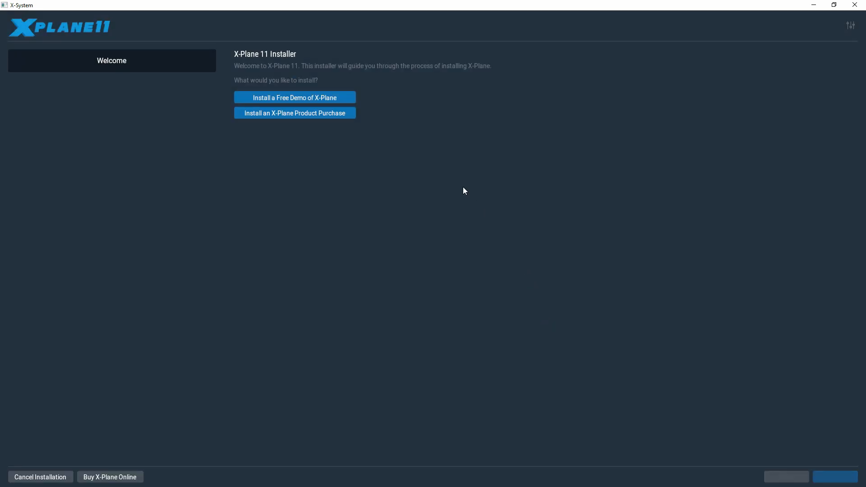
Start installing an X-Plane product purchase and set the install destination to the X-Plane setup (Z:) drive.
{"action": "left_click", "coordinate": [327, 116]}
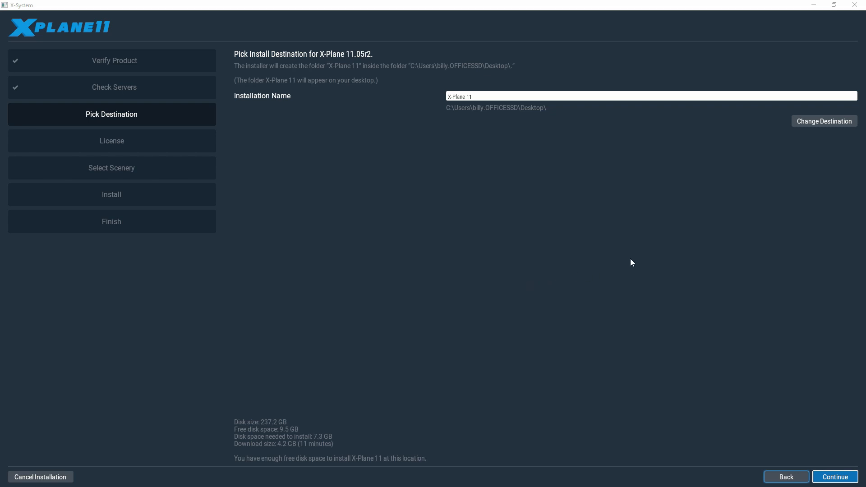
{"action": "left_click", "coordinate": [815, 125]}
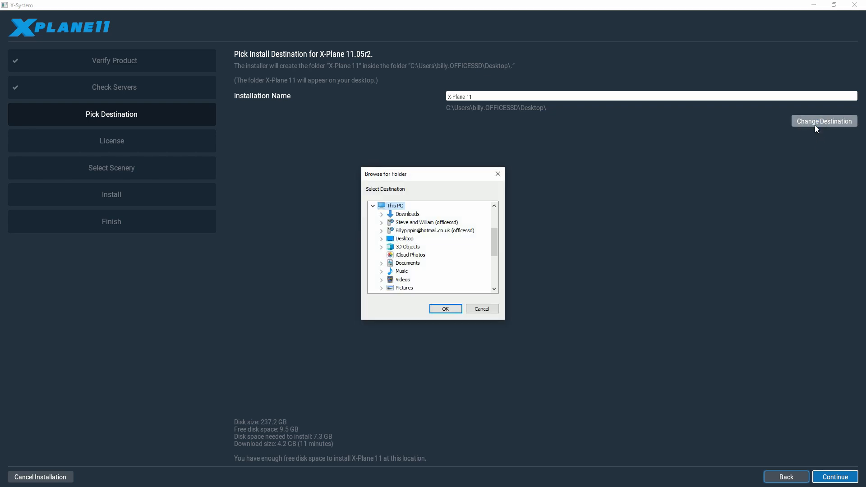
{"action": "double_click", "coordinate": [381, 206]}
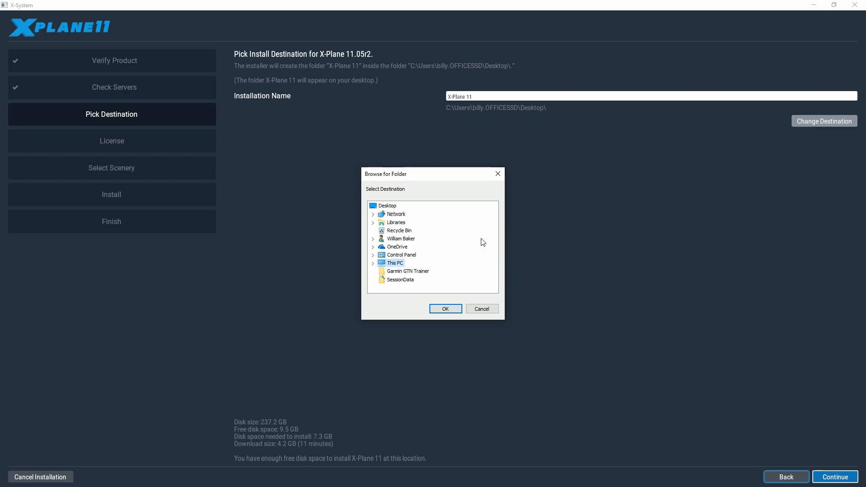
{"action": "double_click", "coordinate": [392, 264]}
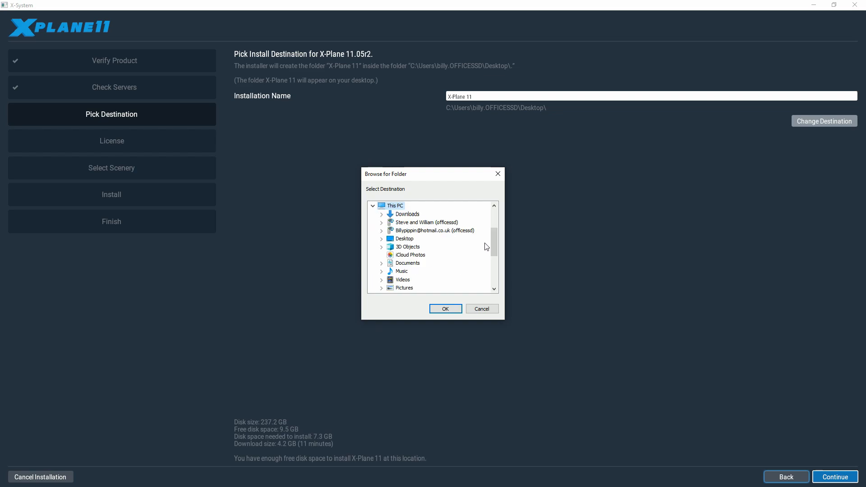
{"action": "left_click_drag", "start_coordinate": [494, 239], "coordinate": [494, 265]}
{"action": "left_click", "coordinate": [418, 281]}
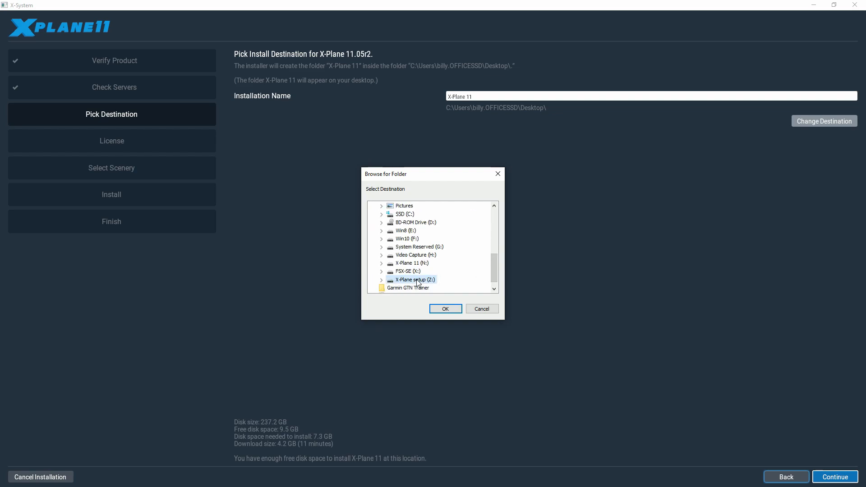
{"action": "left_click", "coordinate": [446, 309]}
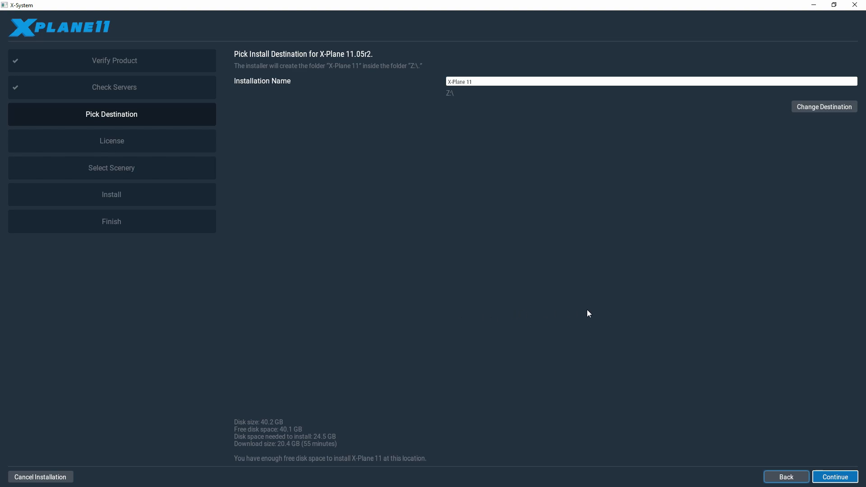
Proceed to the license agreement, agree to the terms of the EULA, and continue to the scenery selection.
{"action": "left_click", "coordinate": [837, 477]}
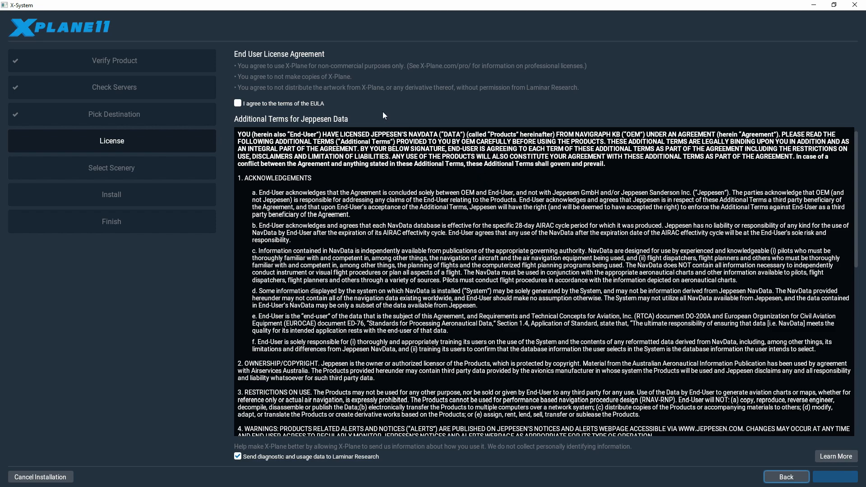
{"action": "left_click", "coordinate": [237, 104]}
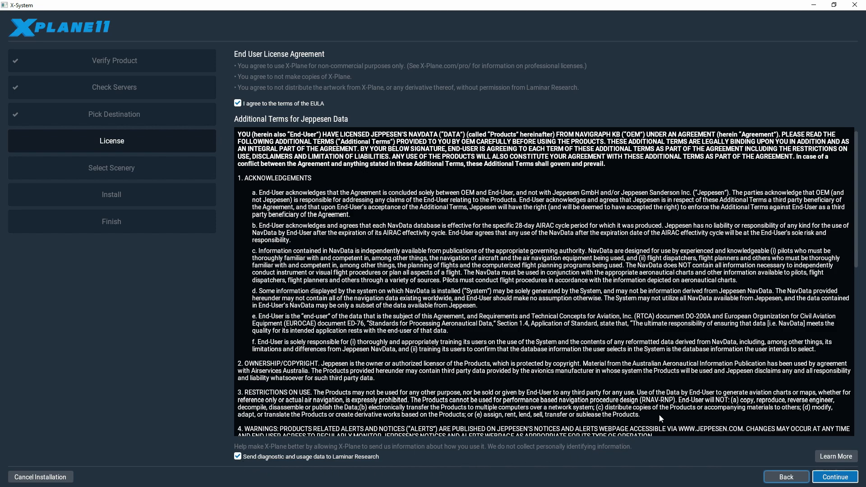
{"action": "left_click", "coordinate": [833, 479]}
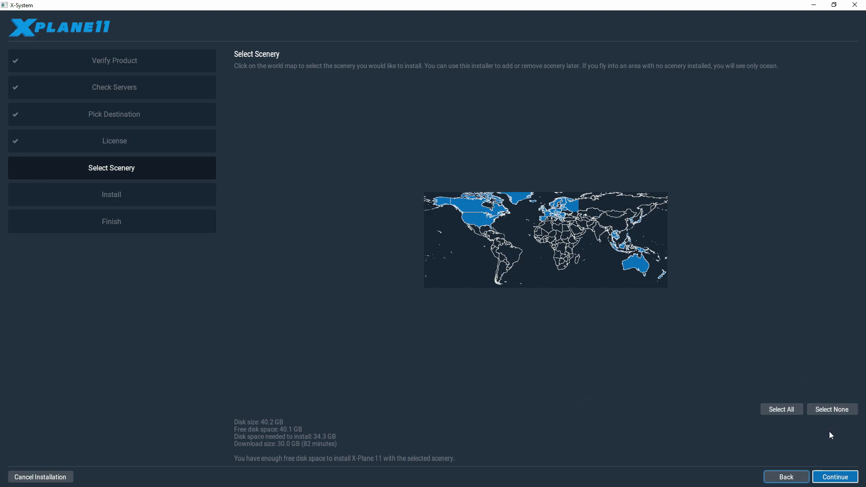
Clear the preselected scenery, select only the wanted western European area on the world map, and start the installation.
{"action": "left_click", "coordinate": [831, 411]}
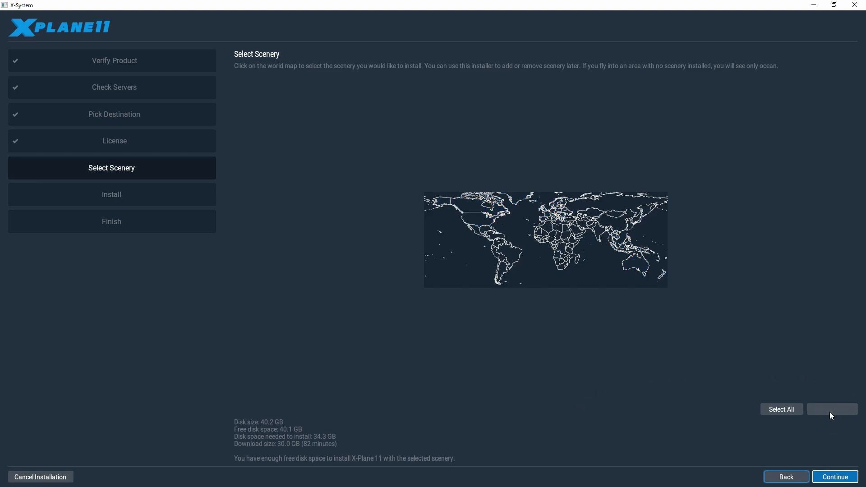
{"action": "left_click", "coordinate": [543, 214]}
{"action": "left_click", "coordinate": [544, 213]}
{"action": "left_click", "coordinate": [826, 477]}
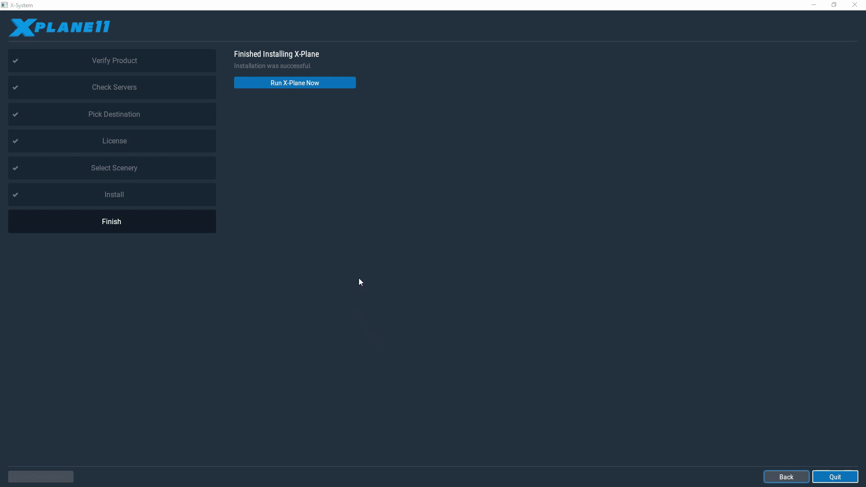
Run the newly installed X-Plane and choose to update it right away.
{"action": "left_click", "coordinate": [300, 85]}
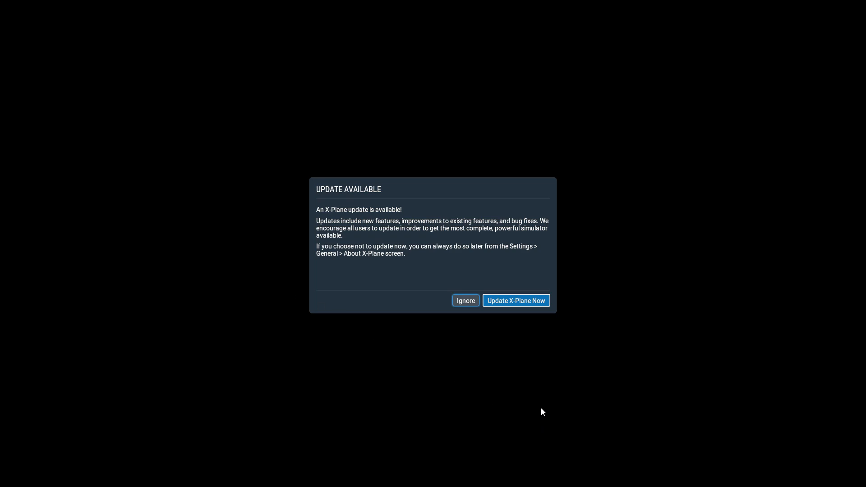
{"action": "left_click", "coordinate": [512, 301]}
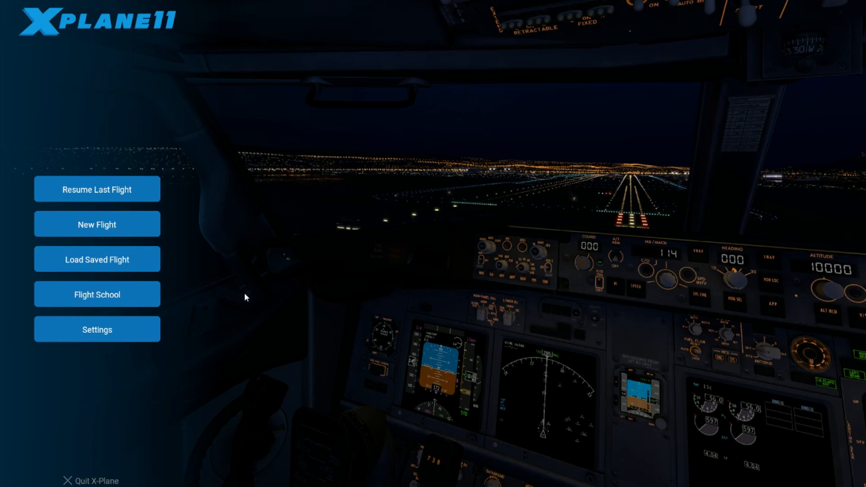
Look over the General Aviation lessons offered in Flight School and return to the main menu.
{"action": "left_click", "coordinate": [152, 298]}
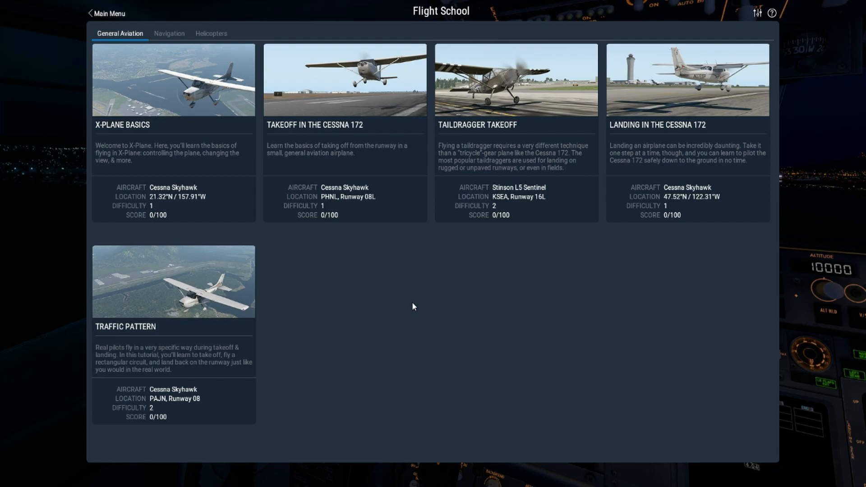
{"action": "left_click", "coordinate": [109, 14]}
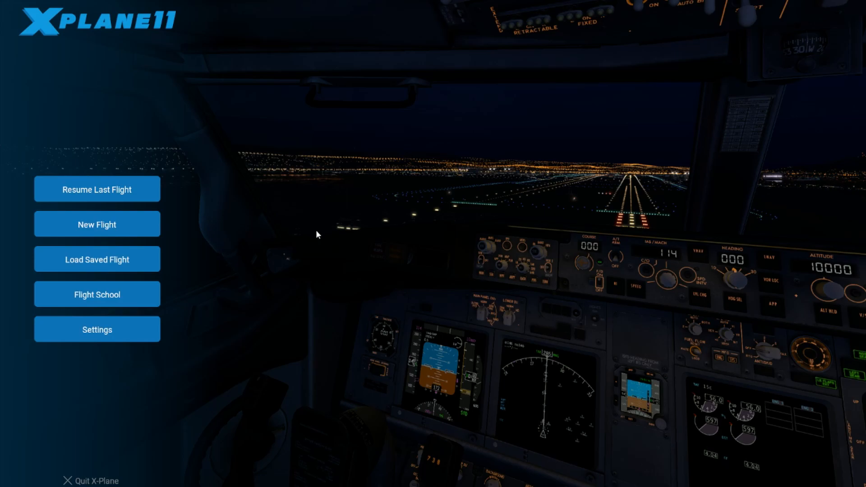
Start a new flight with the Cessna Skyhawk at Prestwick and open joystick calibration for the uncalibrated devices.
{"action": "left_click", "coordinate": [110, 228]}
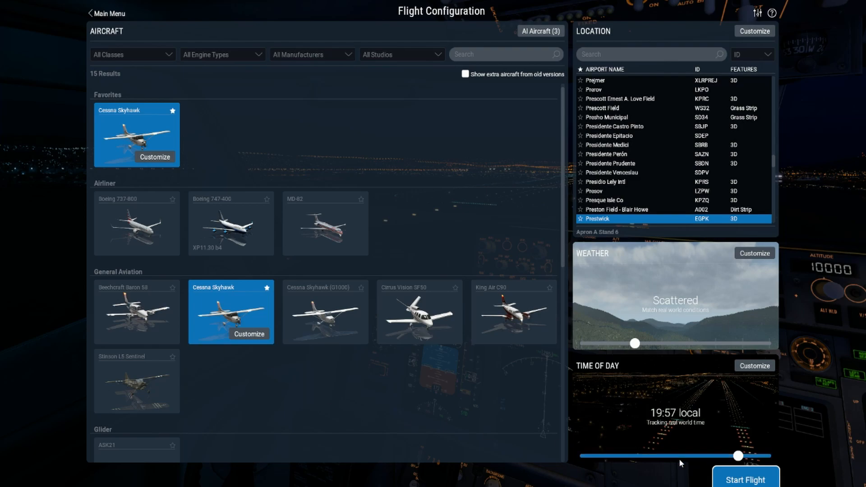
{"action": "left_click", "coordinate": [723, 472]}
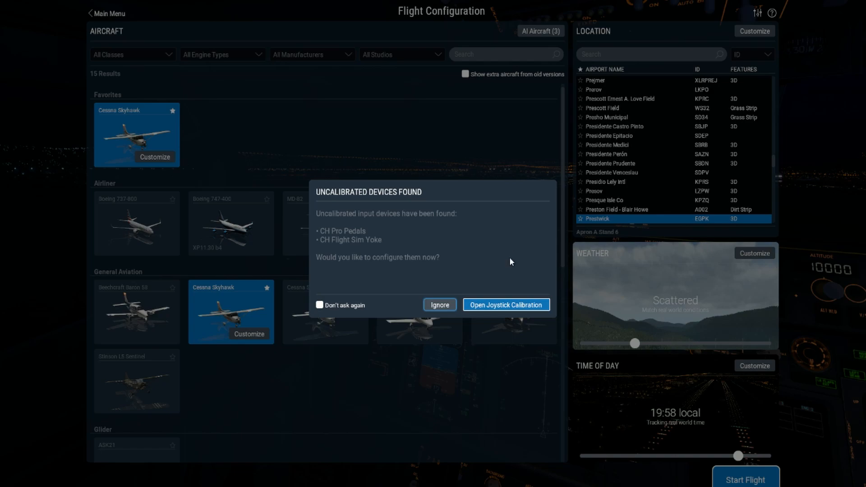
{"action": "left_click", "coordinate": [502, 305]}
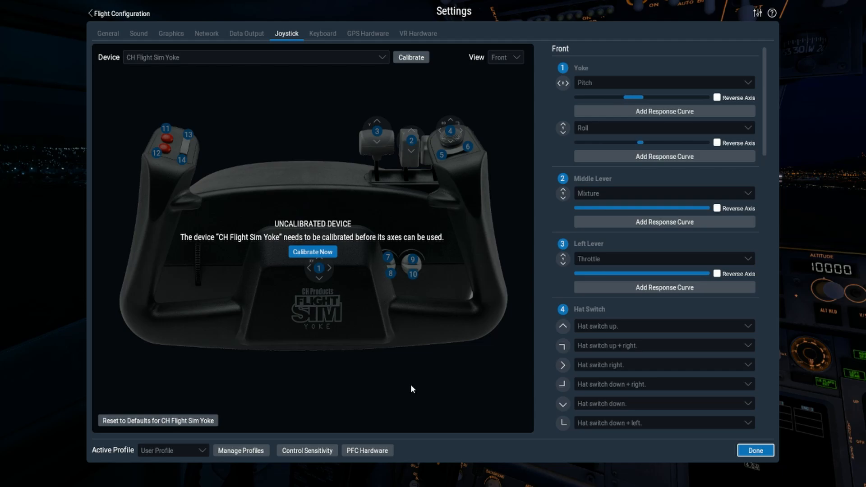
Calibrate the CH Flight Sim Yoke, including its axis ranges and the centered position of its controls.
{"action": "left_click", "coordinate": [310, 253]}
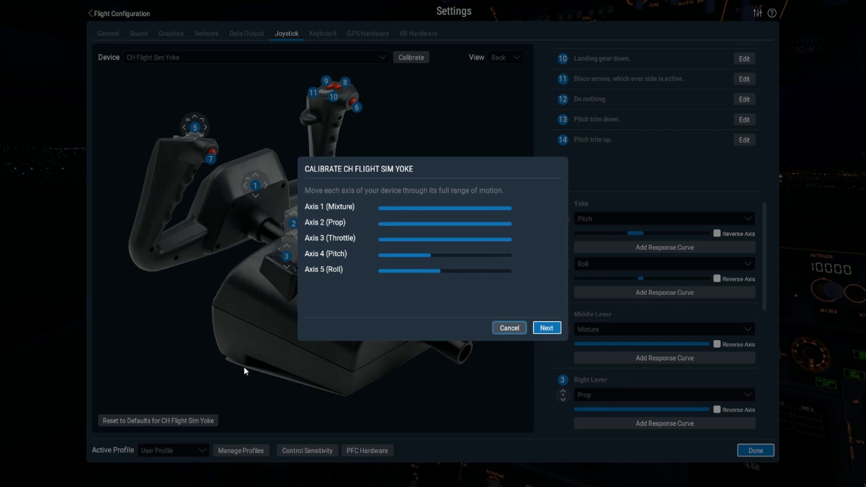
{"action": "left_click", "coordinate": [547, 328]}
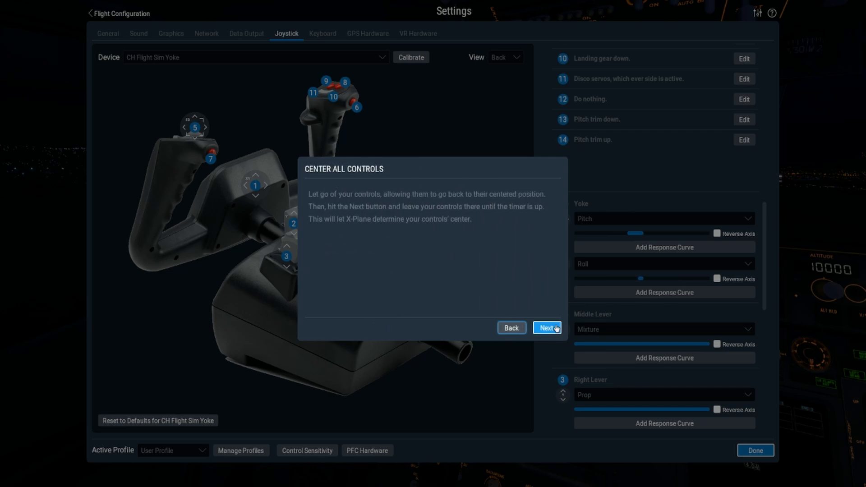
{"action": "left_click", "coordinate": [547, 328]}
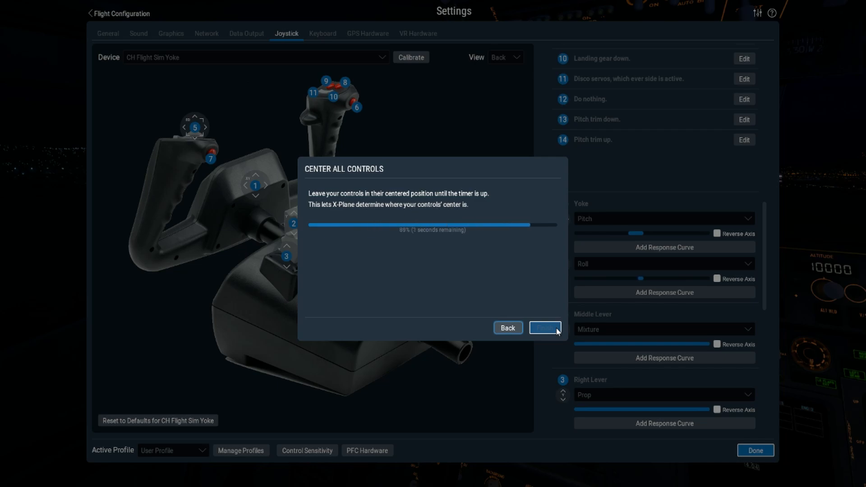
{"action": "left_click", "coordinate": [547, 328]}
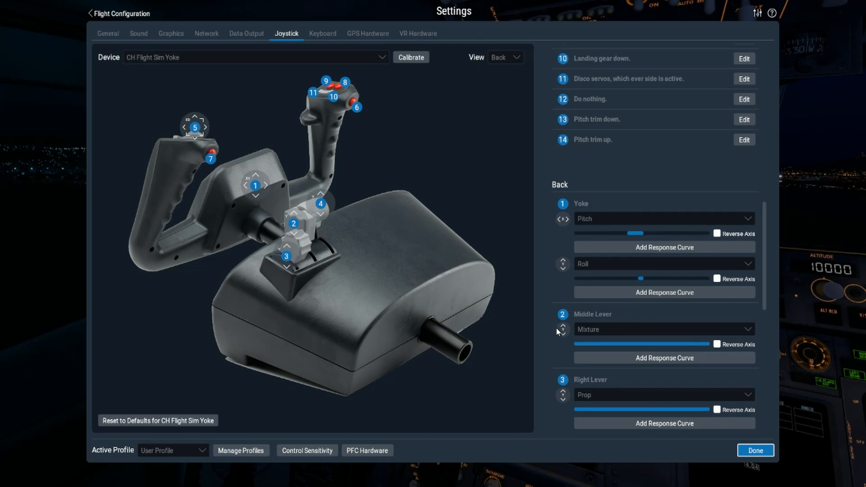
Switch the joystick device to CH Pro Pedals and calibrate its axis ranges and centered position.
{"action": "left_click", "coordinate": [373, 60]}
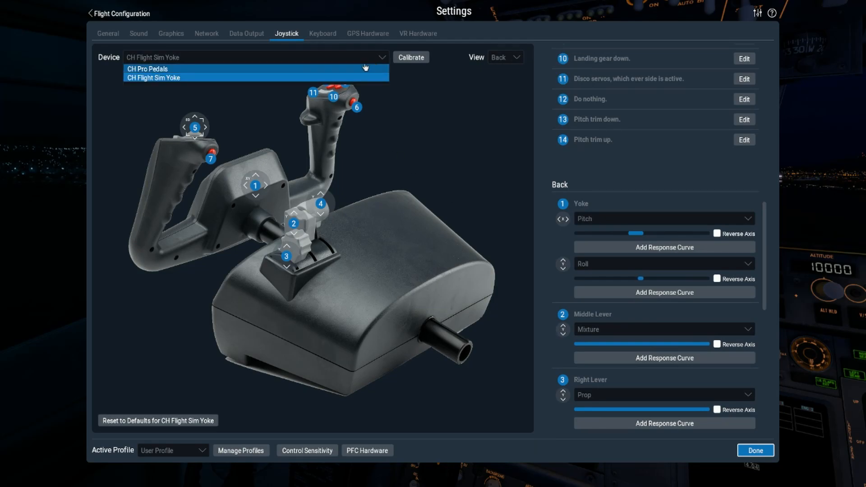
{"action": "left_click", "coordinate": [168, 70]}
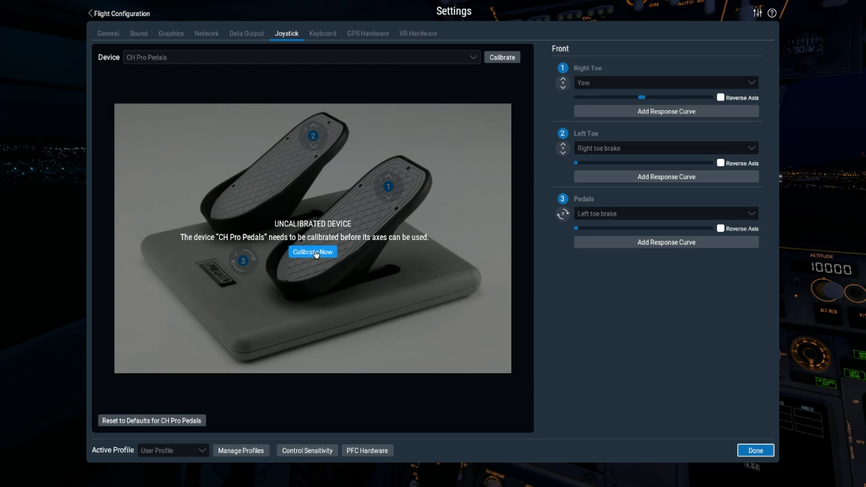
{"action": "left_click", "coordinate": [302, 251]}
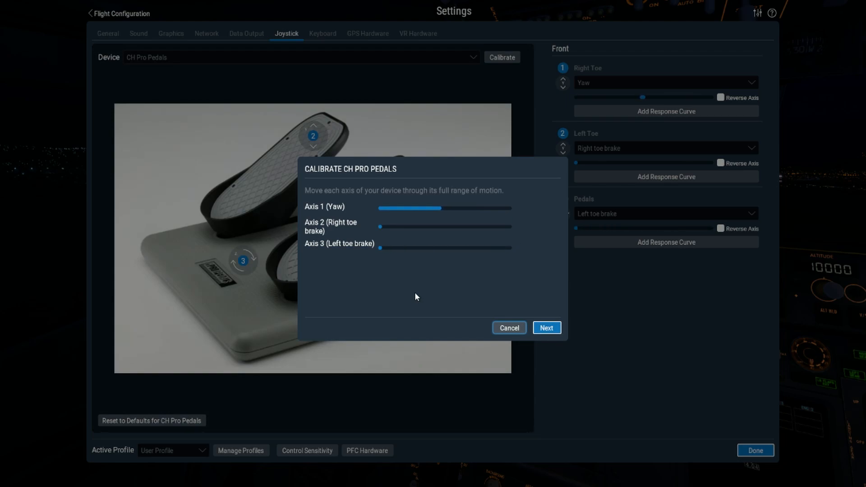
{"action": "left_click", "coordinate": [557, 329]}
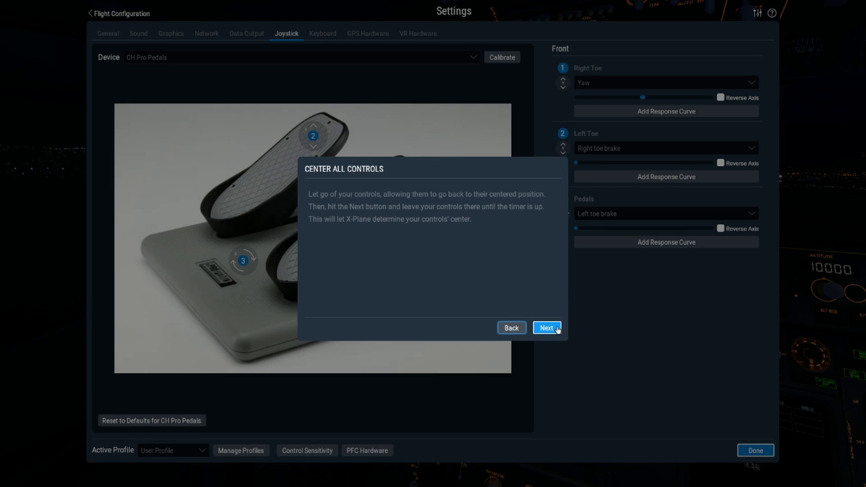
{"action": "left_click", "coordinate": [557, 330]}
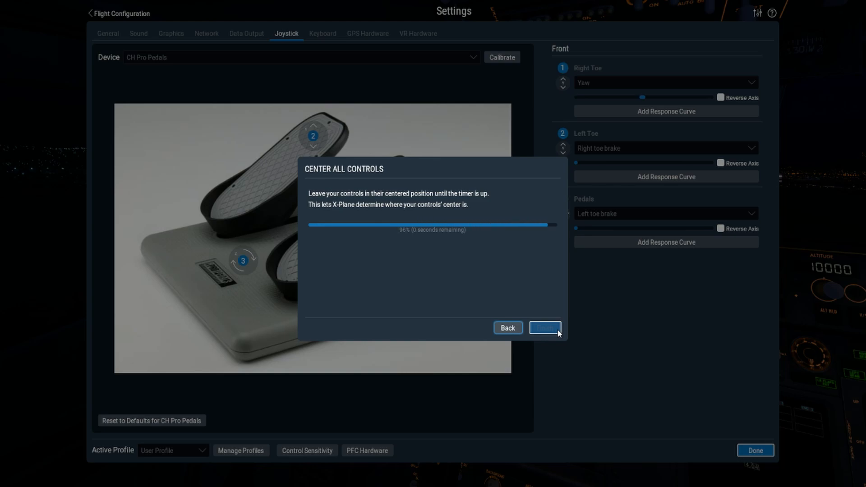
{"action": "left_click", "coordinate": [559, 333]}
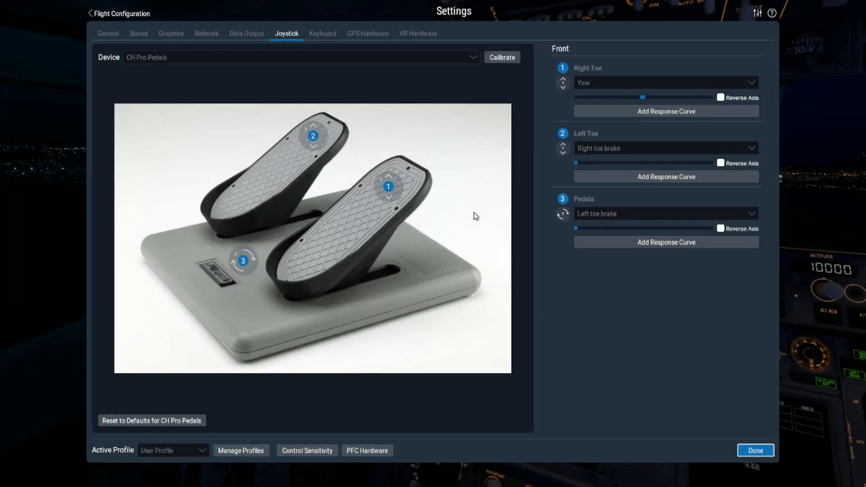
Switch the joystick device to CH Flight Sim Yoke and assign the middle lever to Reverse.
{"action": "left_click", "coordinate": [472, 58]}
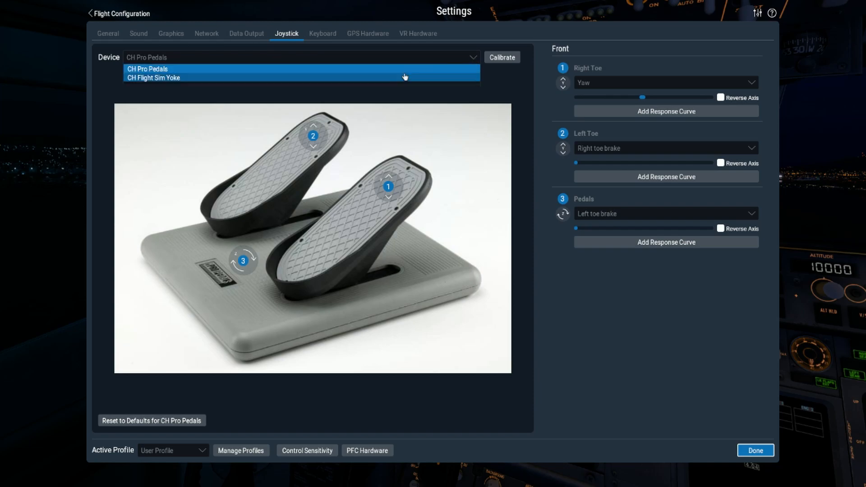
{"action": "left_click", "coordinate": [187, 79]}
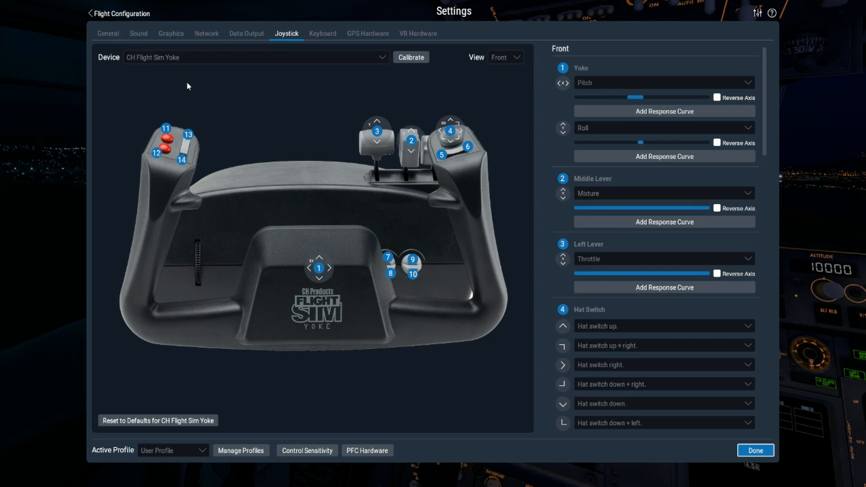
{"action": "left_click", "coordinate": [750, 194]}
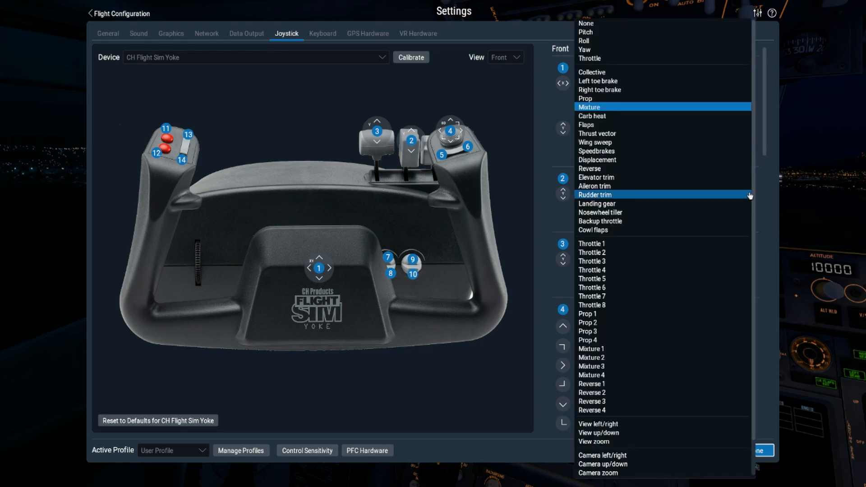
{"action": "left_click", "coordinate": [596, 169]}
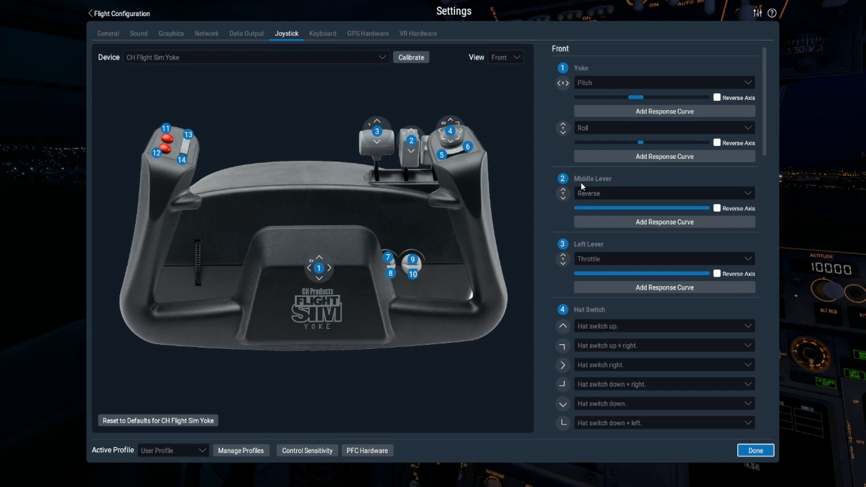
Assign the yoke's right lever to Speedbrakes in the Back view and close the settings.
{"action": "scroll", "coordinate": [581, 182], "scroll_direction": "down", "scroll_amount": 10}
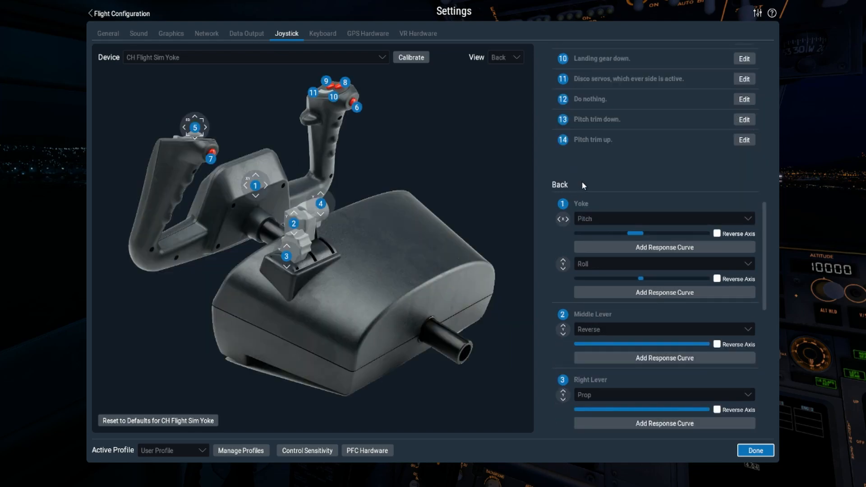
{"action": "left_click", "coordinate": [748, 396]}
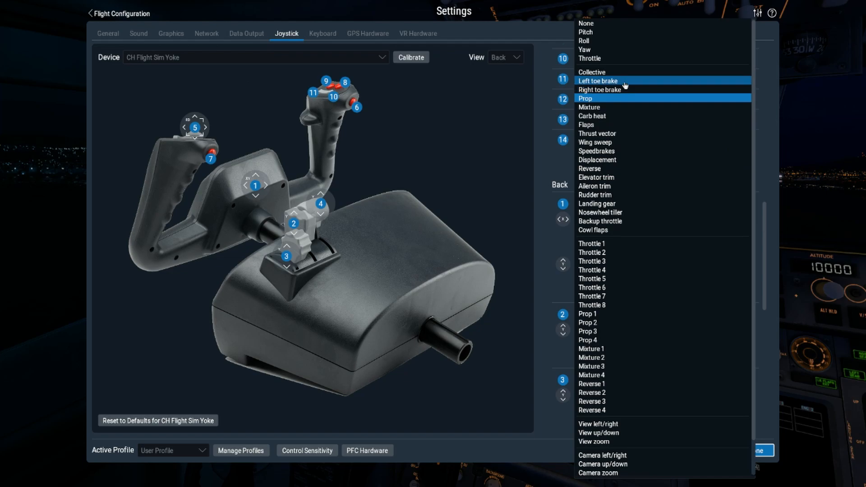
{"action": "left_click", "coordinate": [607, 153]}
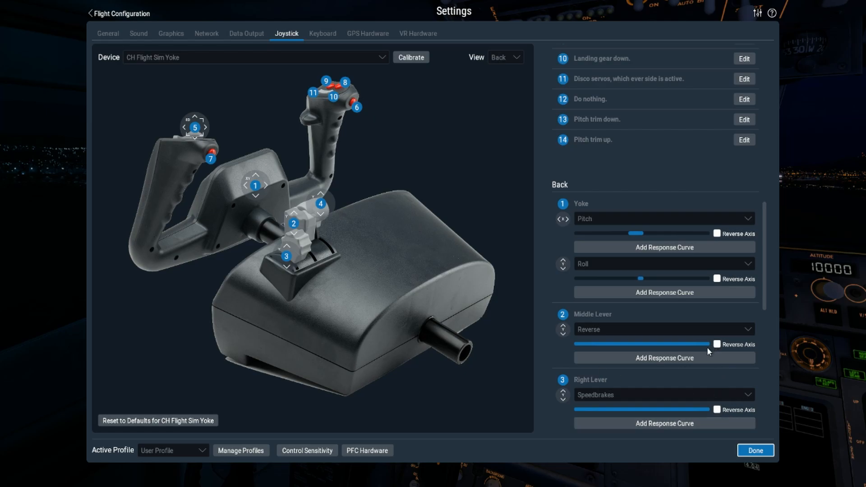
{"action": "left_click", "coordinate": [757, 451]}
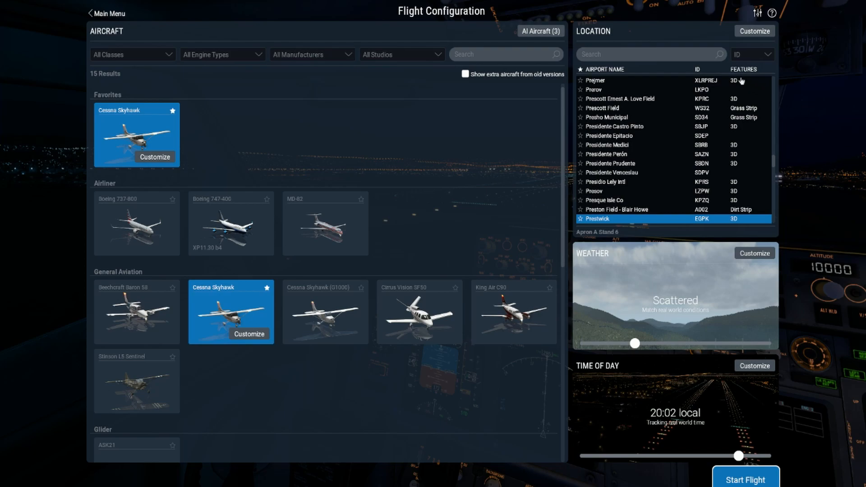
Set the airport search to ICAO codes and find London Stansted with "egss".
{"action": "left_click", "coordinate": [767, 54]}
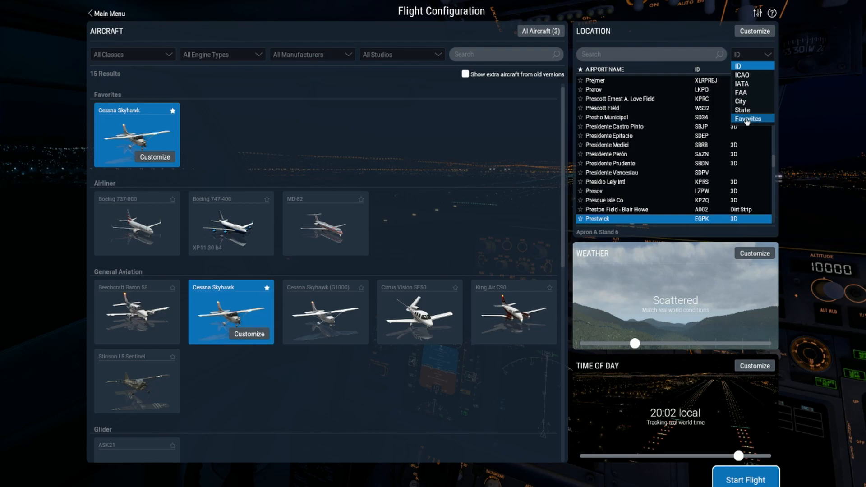
{"action": "left_click", "coordinate": [604, 53]}
{"action": "left_click", "coordinate": [594, 58]}
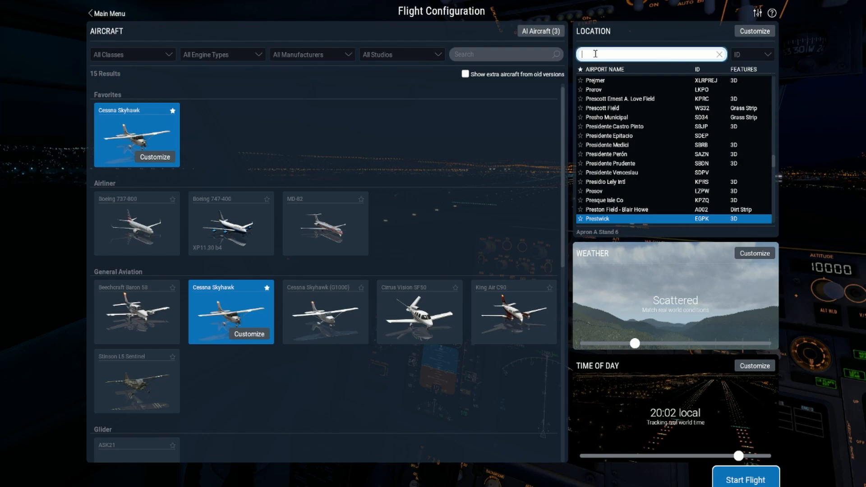
{"action": "left_click", "coordinate": [770, 54]}
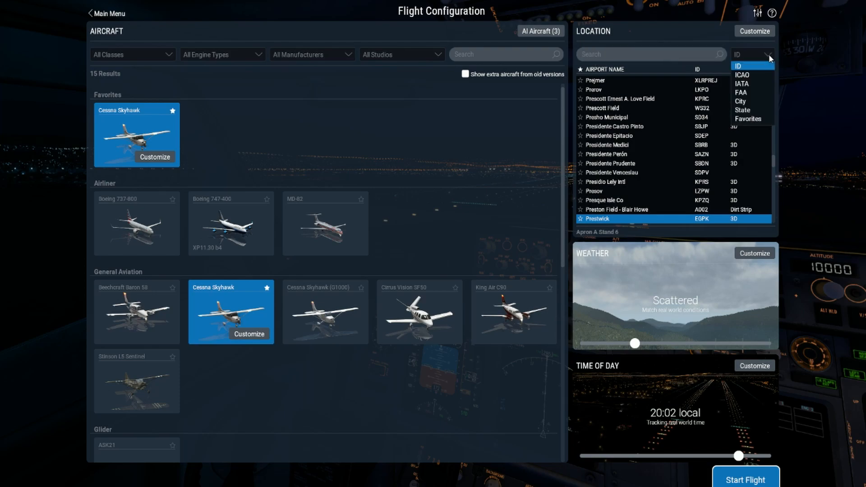
{"action": "left_click", "coordinate": [741, 76]}
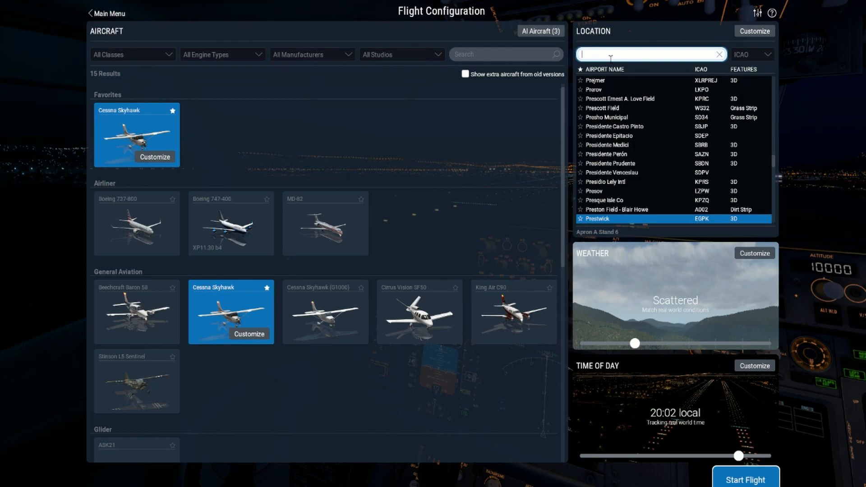
{"action": "type", "text": "eg"}
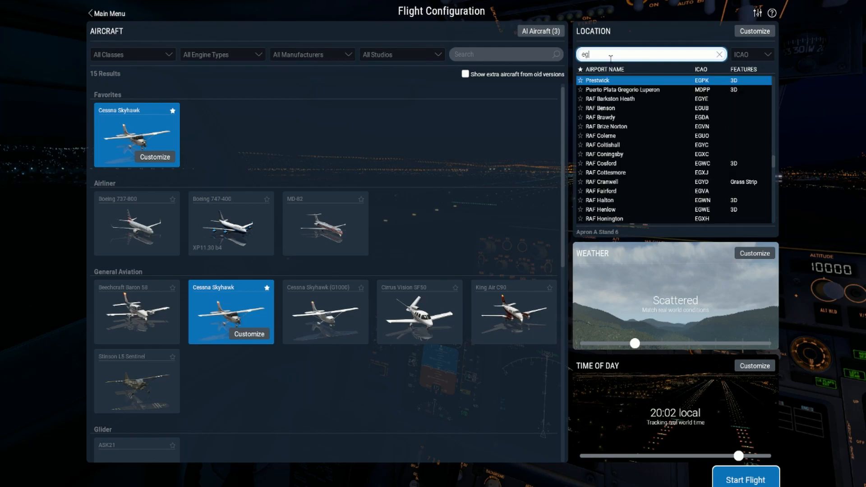
{"action": "type", "text": "ss"}
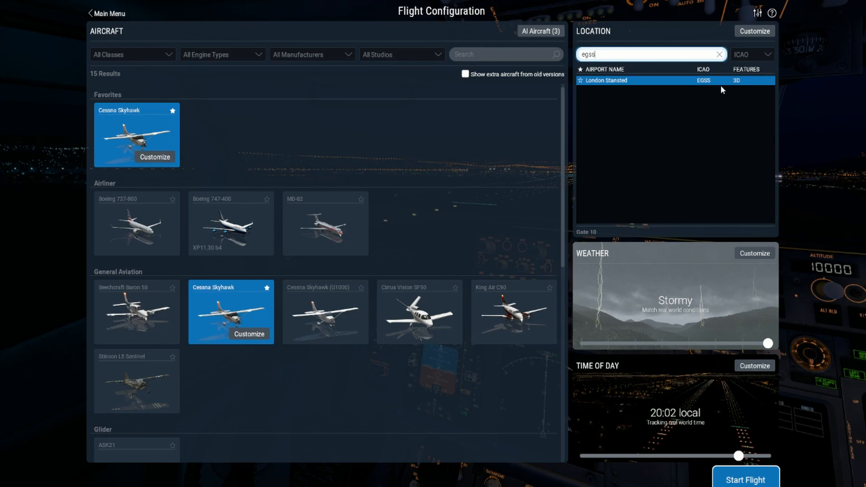
Open the location customization for London Stansted and bring its airport map into closer view.
{"action": "left_click", "coordinate": [759, 32]}
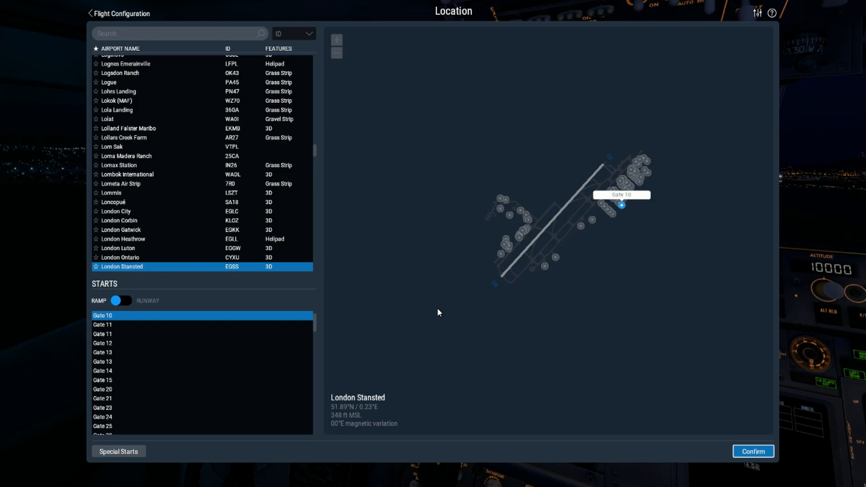
{"action": "scroll", "coordinate": [606, 315], "scroll_direction": "up", "scroll_amount": 2}
{"action": "scroll", "coordinate": [607, 318], "scroll_direction": "up", "scroll_amount": 1}
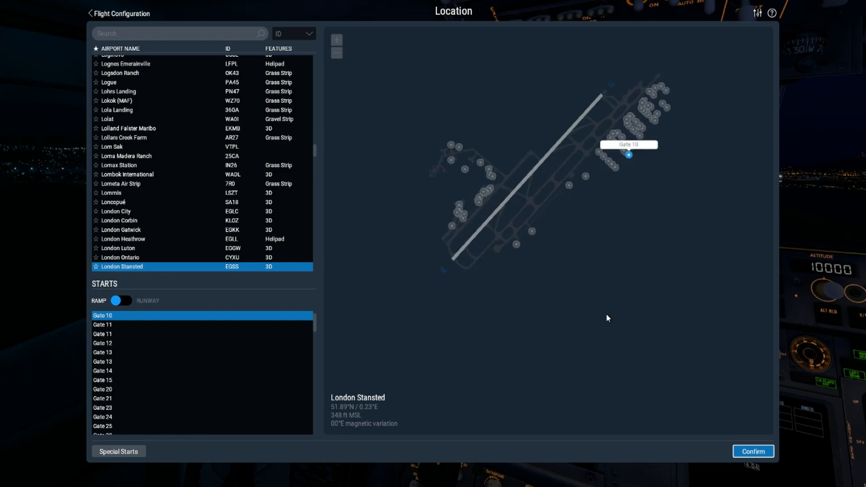
{"action": "mouse_move", "coordinate": [646, 229]}
{"action": "left_mouse_down"}
{"action": "mouse_move", "coordinate": [620, 255]}
{"action": "mouse_move", "coordinate": [605, 300]}
{"action": "left_mouse_up"}
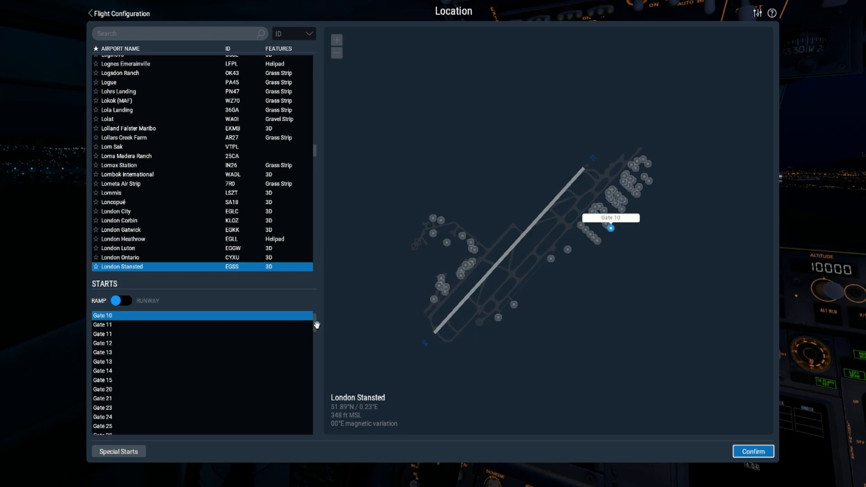
Browse the ramp starts at London Stansted and select Gate 33.
{"action": "left_click_drag", "start_coordinate": [317, 324], "coordinate": [316, 334]}
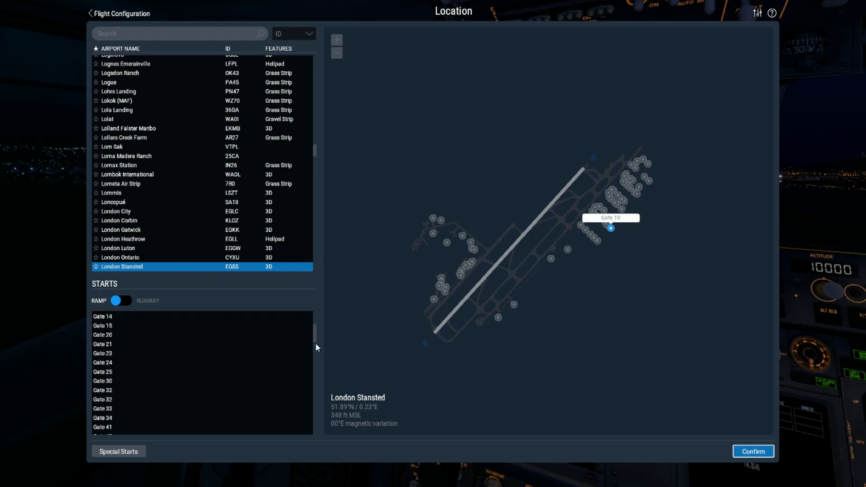
{"action": "left_click", "coordinate": [313, 334]}
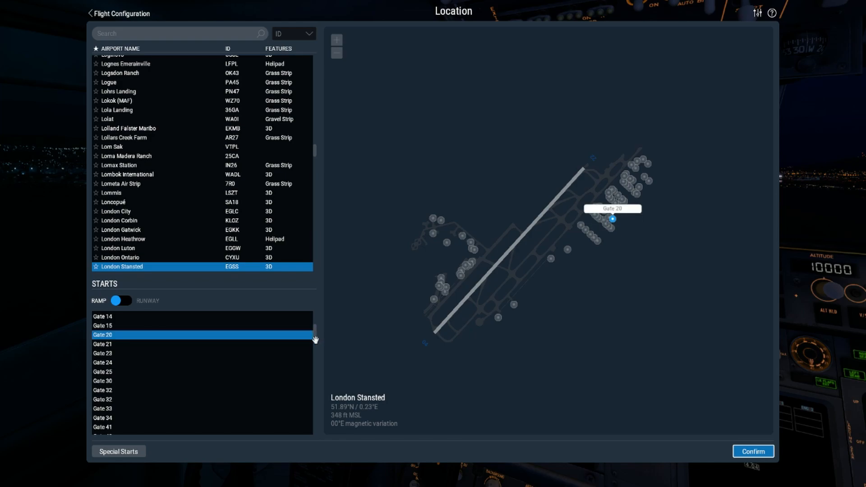
{"action": "left_click_drag", "start_coordinate": [315, 340], "coordinate": [316, 348]}
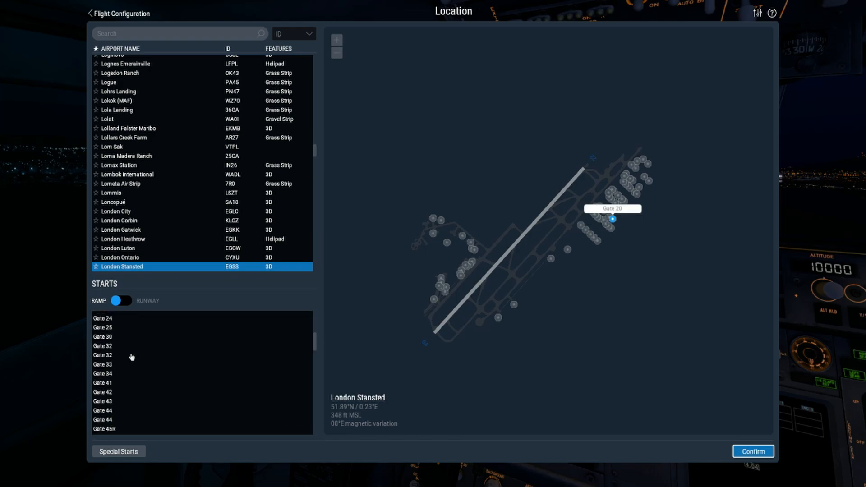
{"action": "left_click", "coordinate": [108, 360]}
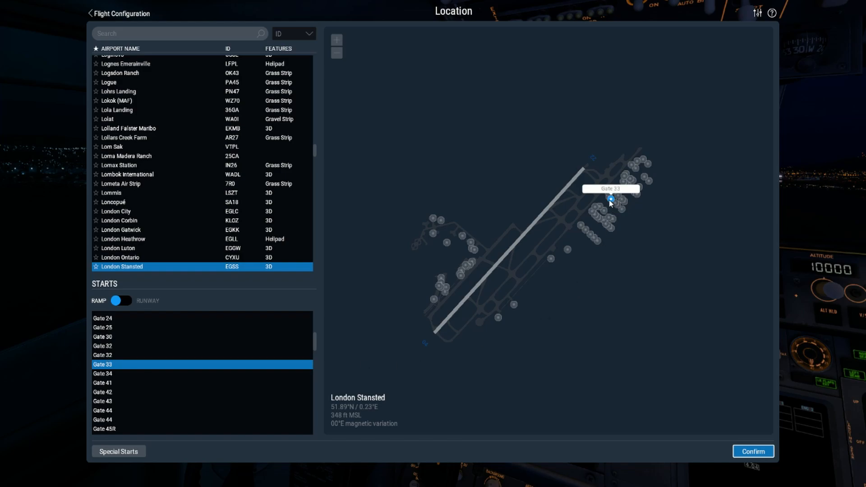
Switch to runway starts, check the start position options for Runway 04, and return to ramp starts.
{"action": "left_click", "coordinate": [125, 303]}
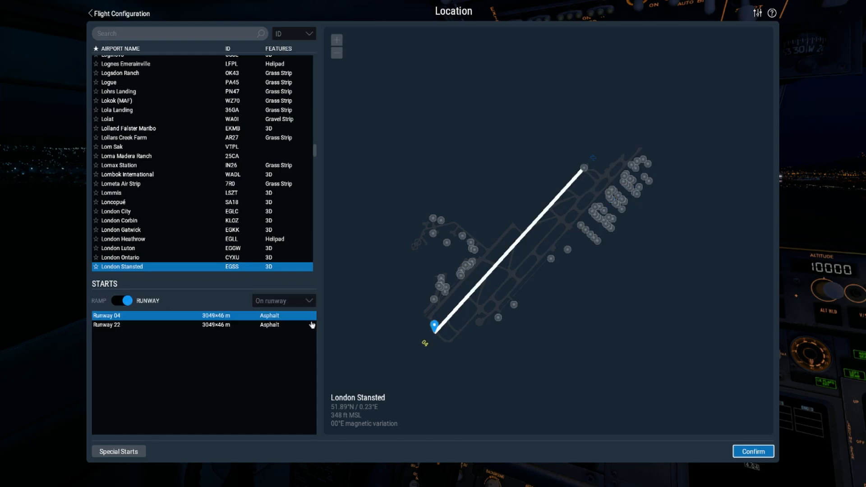
{"action": "left_click", "coordinate": [307, 304]}
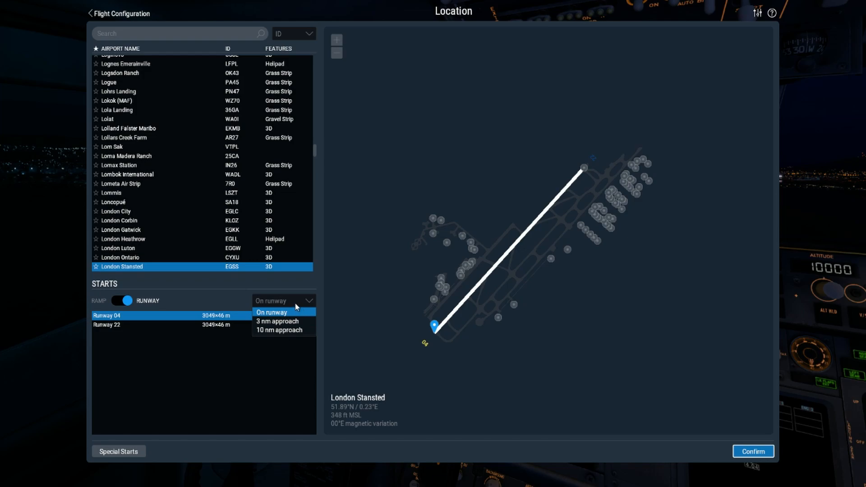
{"action": "left_click", "coordinate": [296, 308]}
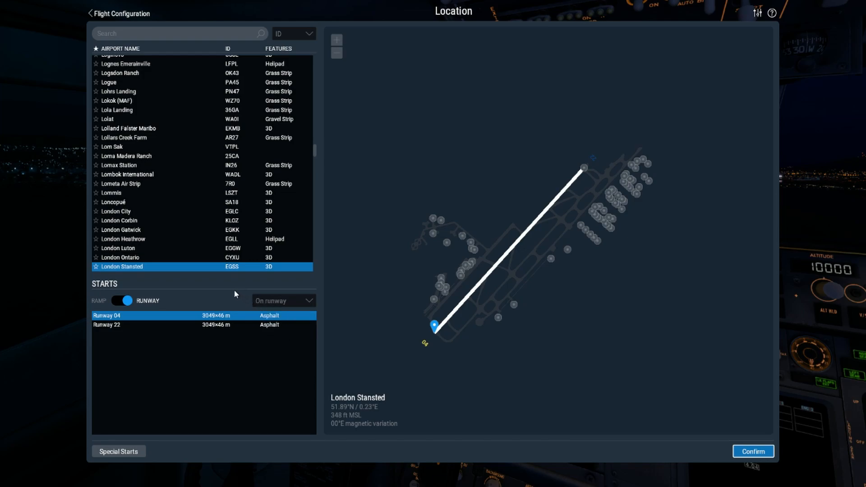
{"action": "left_click", "coordinate": [119, 301]}
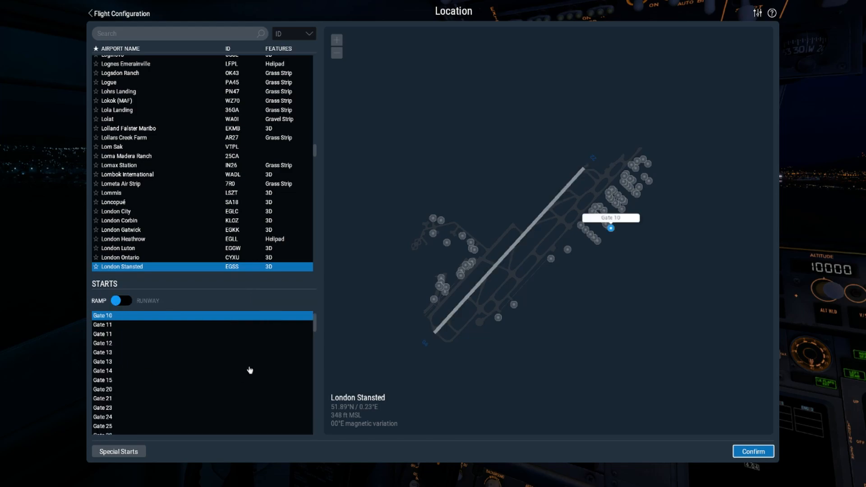
Choose the Cargo 9 ramp start on the London Stansted map and confirm the location.
{"action": "scroll", "coordinate": [518, 354], "scroll_direction": "up", "scroll_amount": 1}
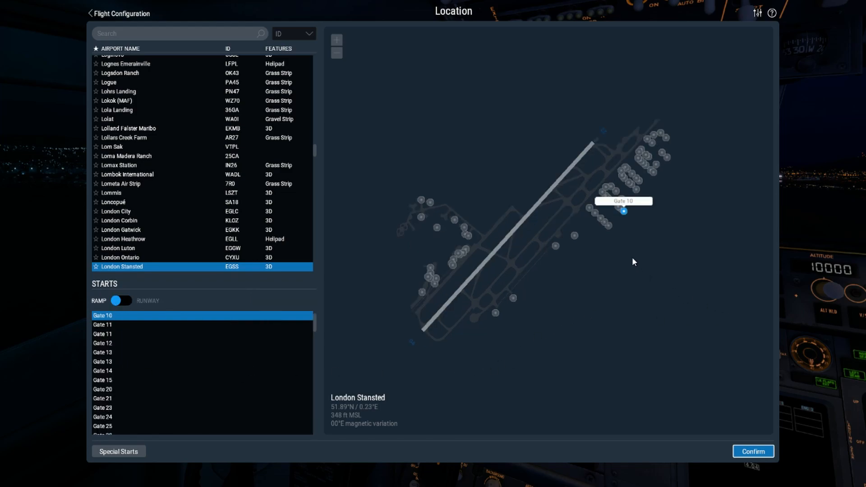
{"action": "left_click", "coordinate": [589, 208]}
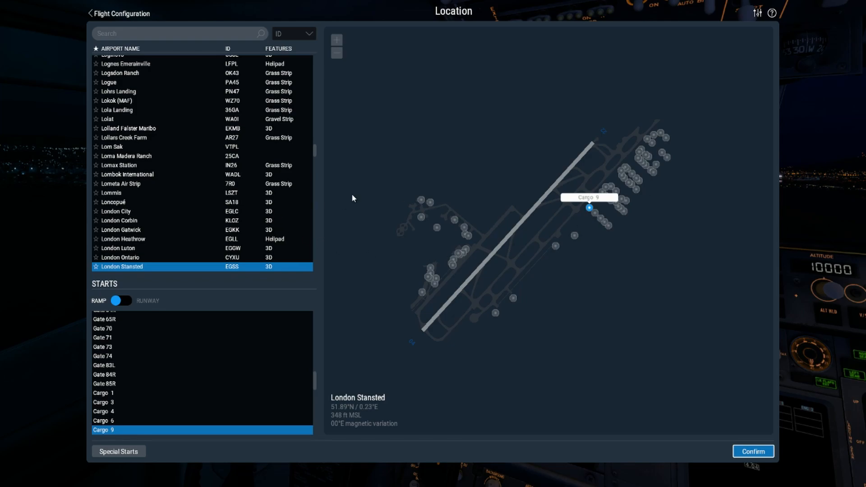
{"action": "left_click", "coordinate": [754, 452]}
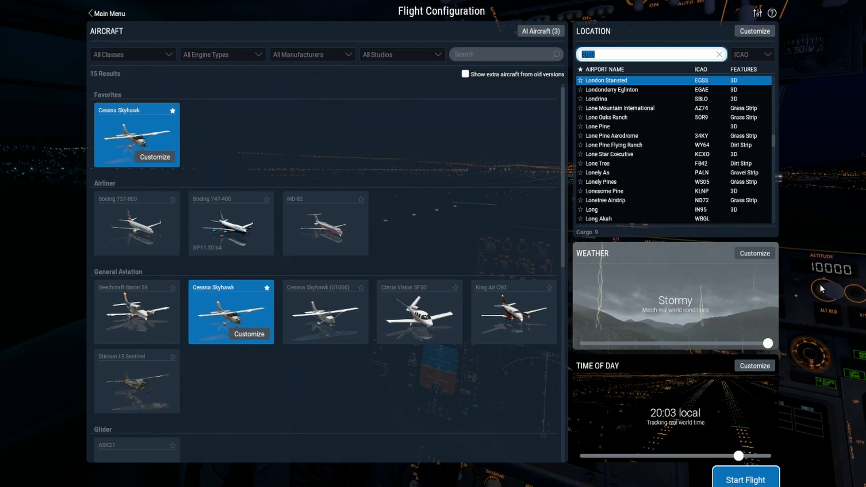
Try manually setting the weather to Stormy, and restore the weather mode to Match real world conditions.
{"action": "left_click_drag", "start_coordinate": [768, 342], "coordinate": [801, 343]}
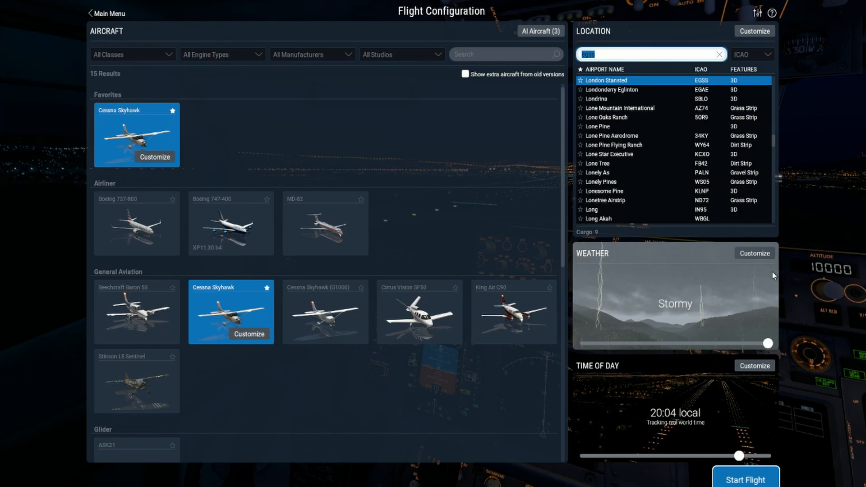
{"action": "left_click", "coordinate": [750, 254]}
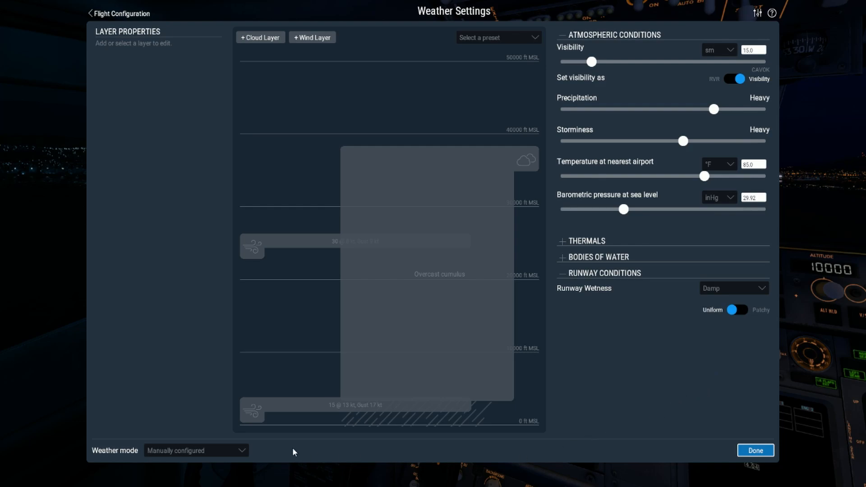
{"action": "left_click", "coordinate": [239, 452]}
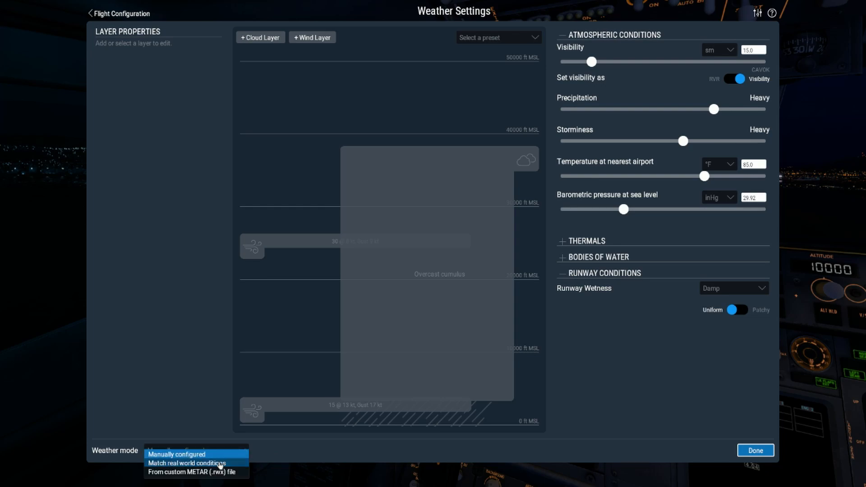
{"action": "left_click", "coordinate": [220, 464]}
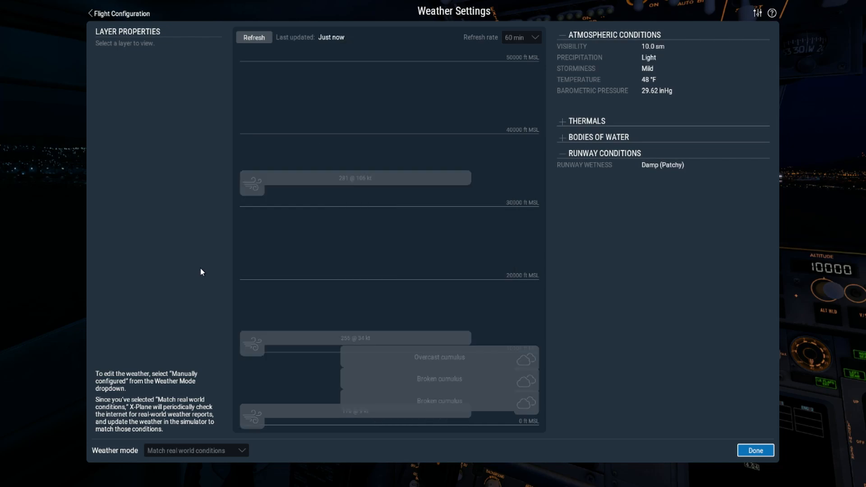
{"action": "left_click", "coordinate": [242, 455]}
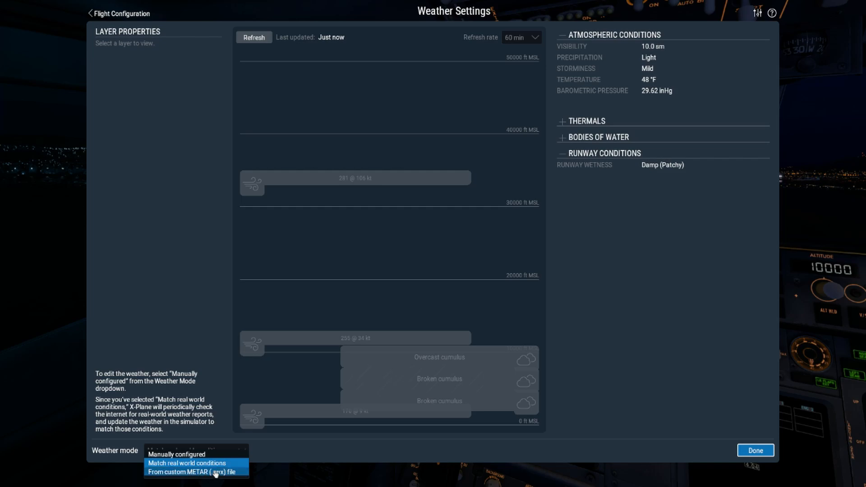
{"action": "left_click", "coordinate": [189, 465]}
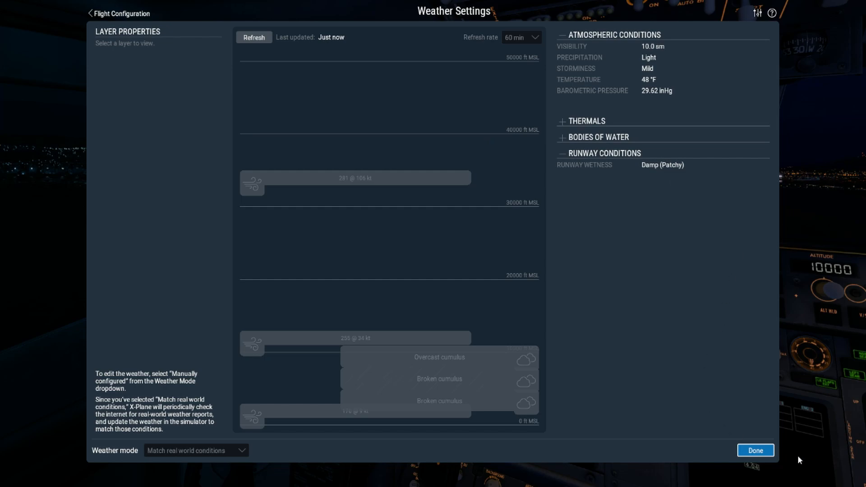
{"action": "left_click", "coordinate": [769, 455]}
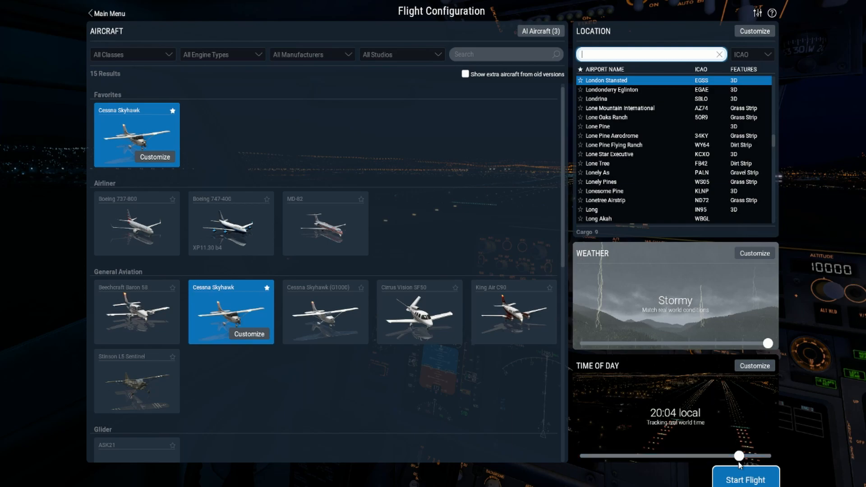
Try a time of day of 24:00, and turn real-world date and time tracking back on.
{"action": "left_click_drag", "start_coordinate": [739, 456], "coordinate": [835, 443]}
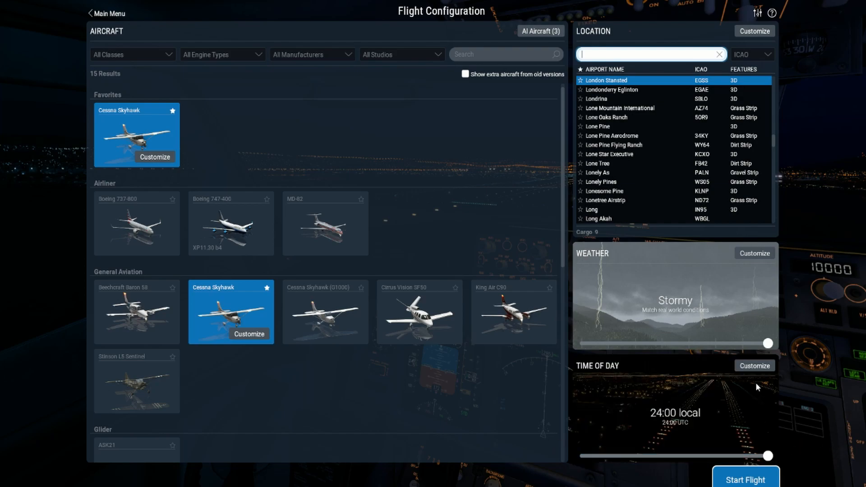
{"action": "left_click", "coordinate": [759, 367]}
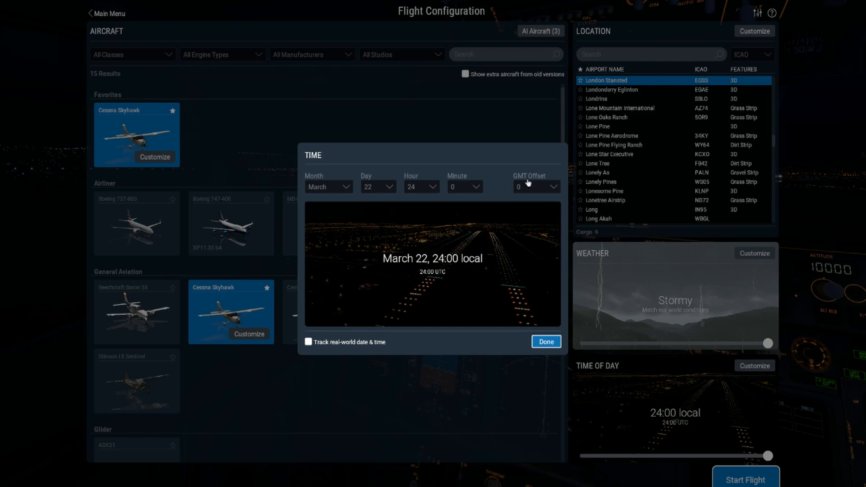
{"action": "left_click", "coordinate": [308, 342]}
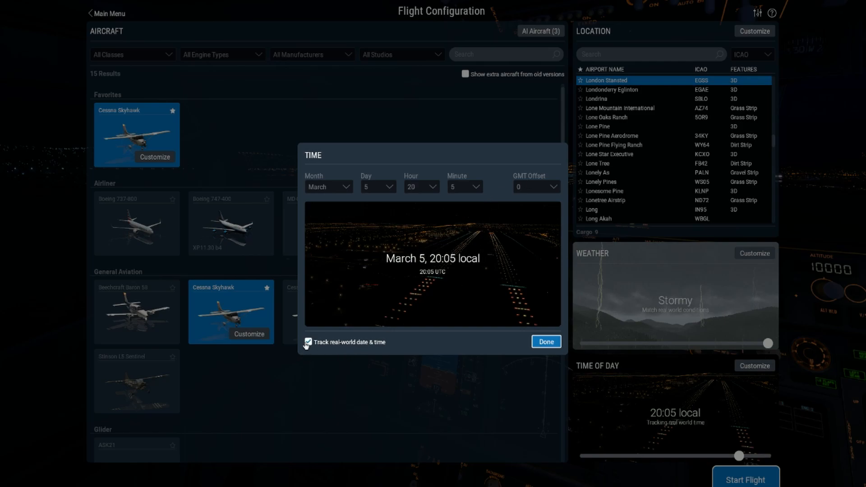
{"action": "left_click", "coordinate": [556, 345]}
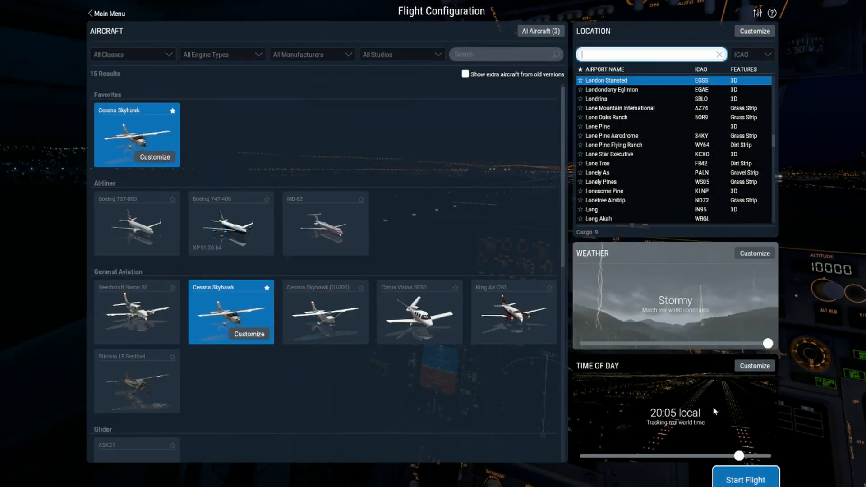